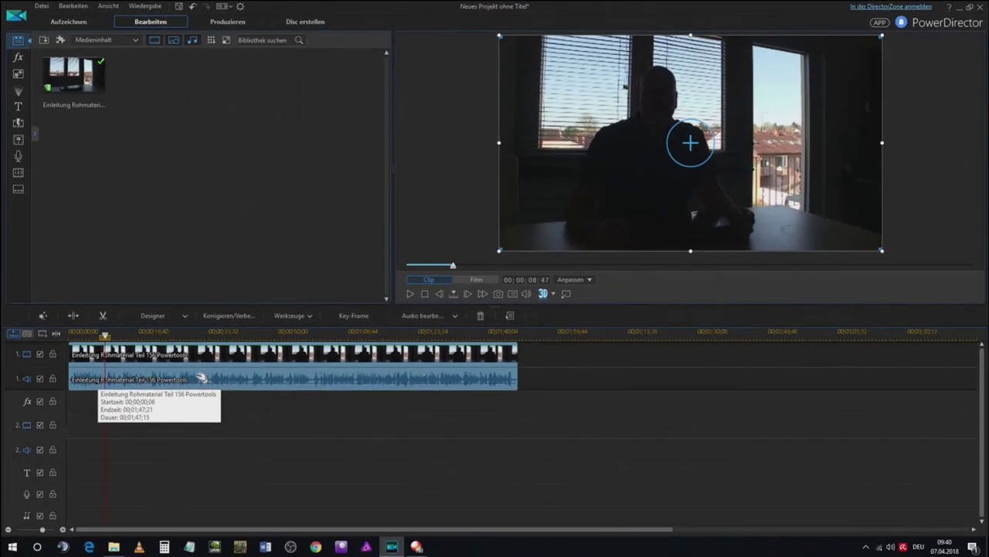
# Open the clip's Korrigieren/Verbessern settings with Beleuchtungsanpassung enabled, and enlarge the preview area.
pyautogui.click(248, 317)
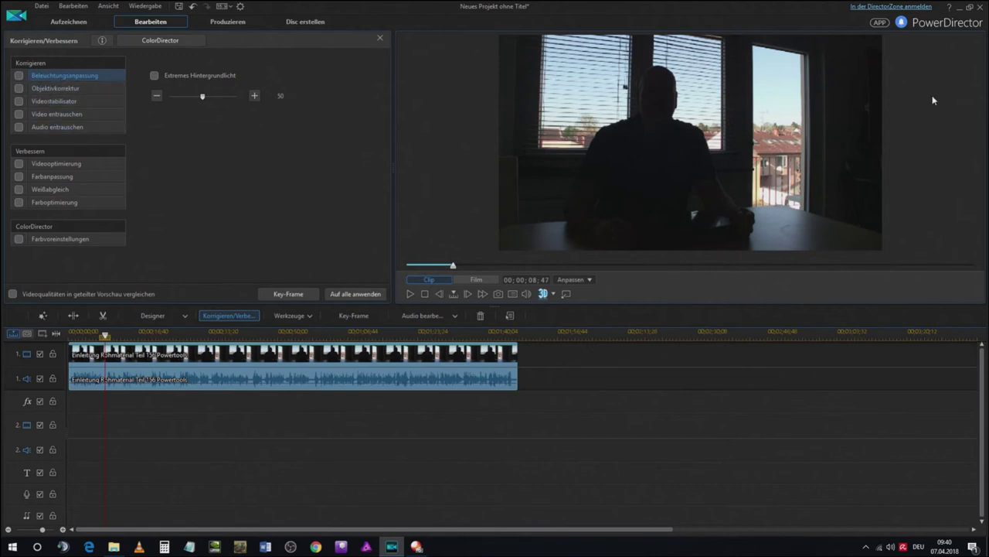
pyautogui.click(19, 77)
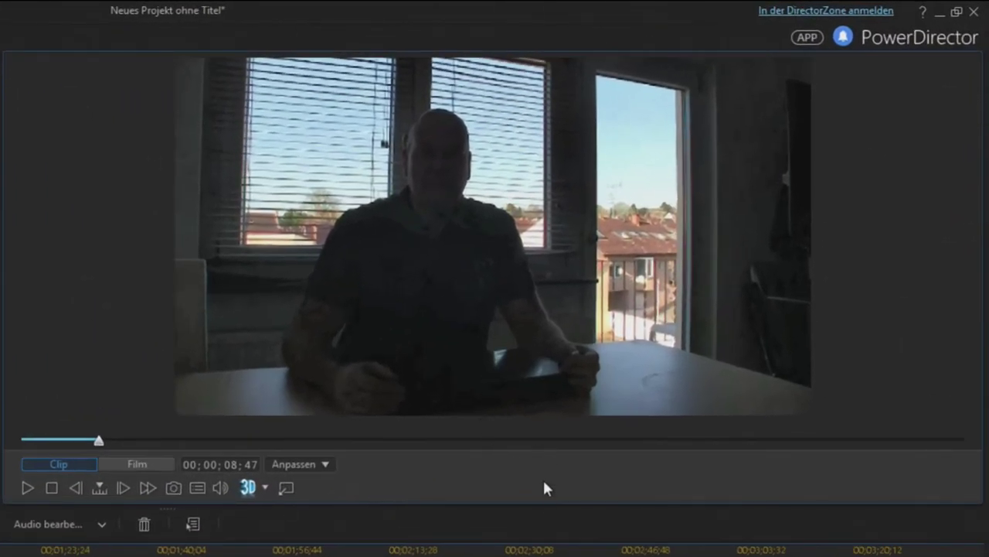
pyautogui.moveTo(549, 507); pyautogui.dragTo(542, 555)
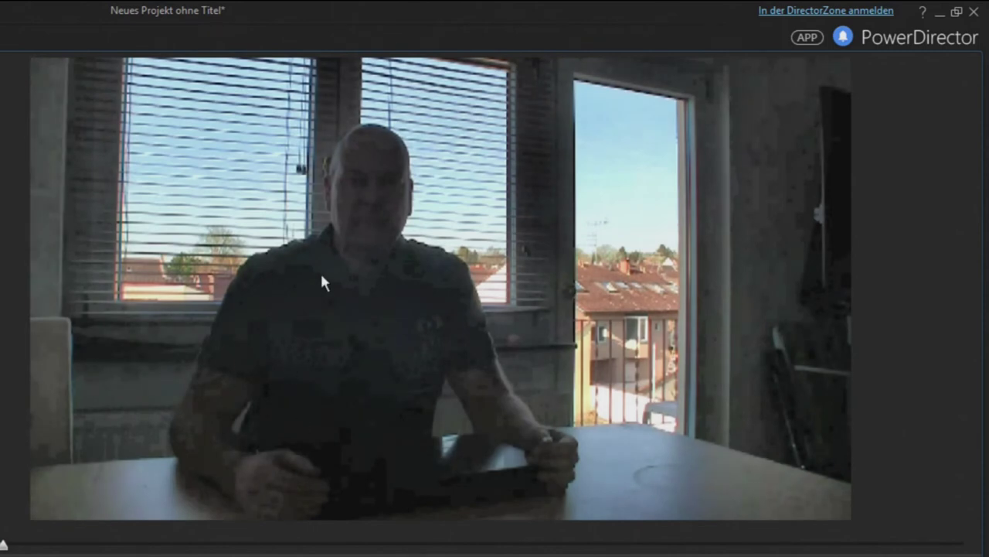
# Try a Beleuchtungsanpassung strength of about 63 on the clip and return it to 50.
pyautogui.press('Escape')
pyautogui.moveTo(215, 94)
pyautogui.mouseDown()
pyautogui.moveTo(201, 98)
pyautogui.moveTo(213, 97)
pyautogui.mouseUp()
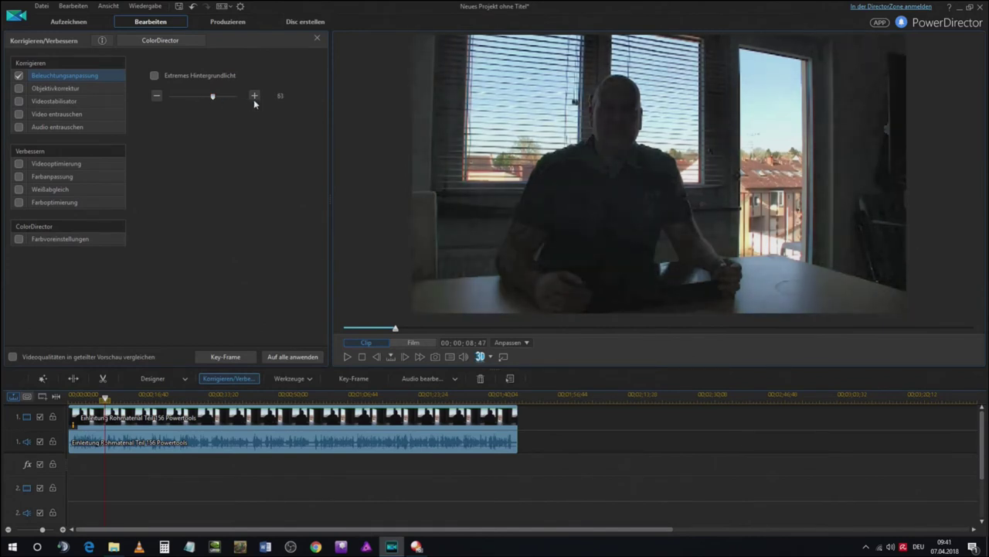
pyautogui.scroll(-5, 296, 97)
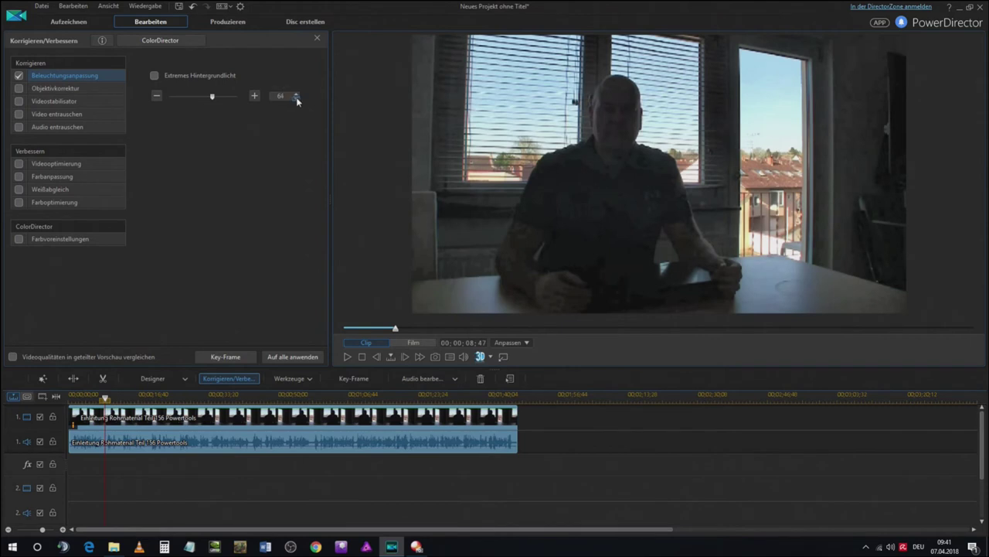
pyautogui.scroll(-3, 295, 101)
pyautogui.scroll(-2, 297, 99)
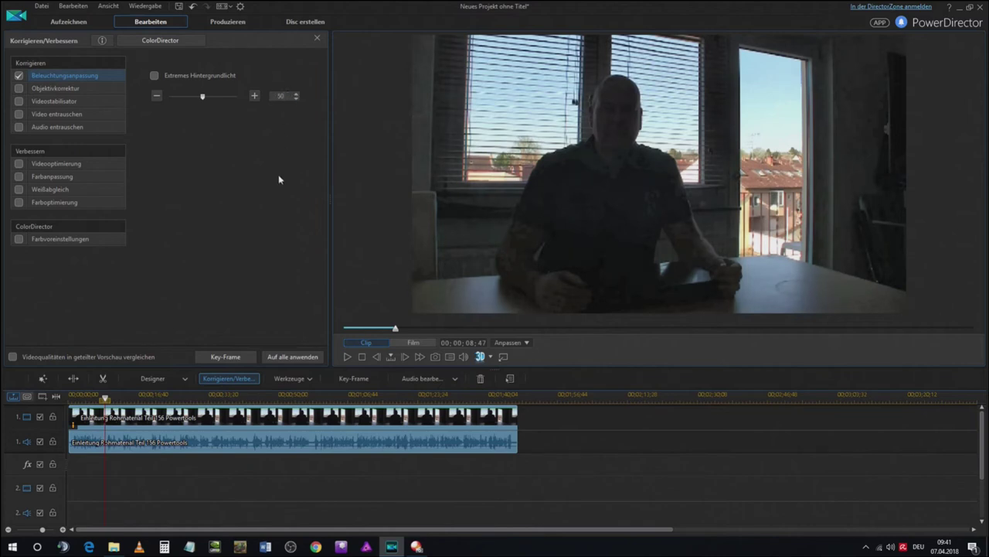
# Enable Extremes Hintergrundlicht for the lighting correction and switch Beleuchtungsanpassung off.
pyautogui.click(155, 77)
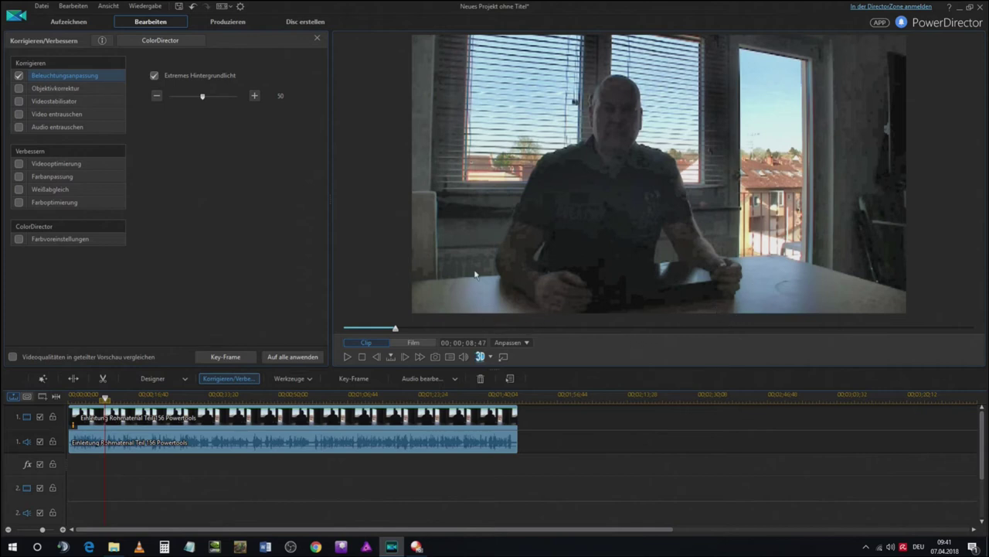
pyautogui.click(18, 76)
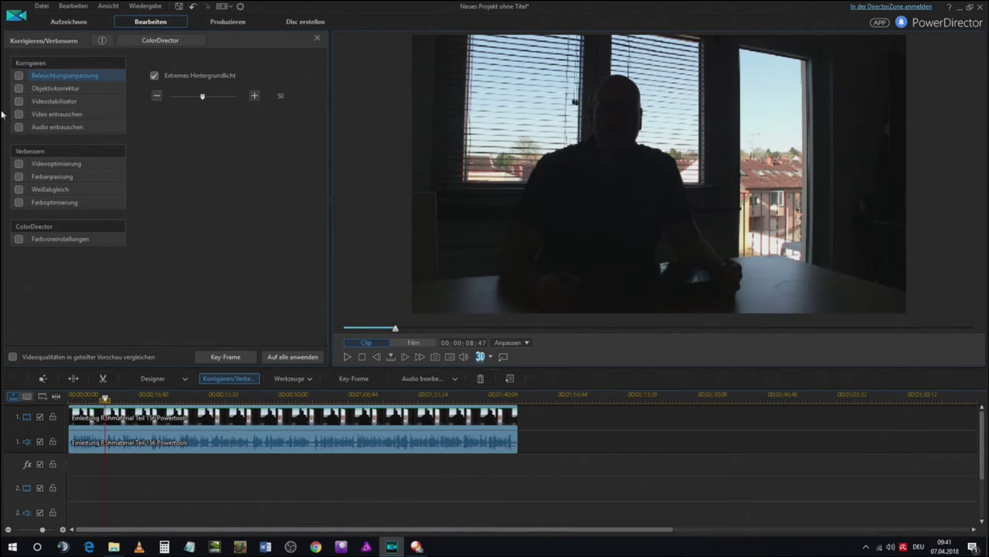
# Try Objektivkorrektur and Videostabilisator one after the other on the clip, switching each off again.
pyautogui.click(19, 89)
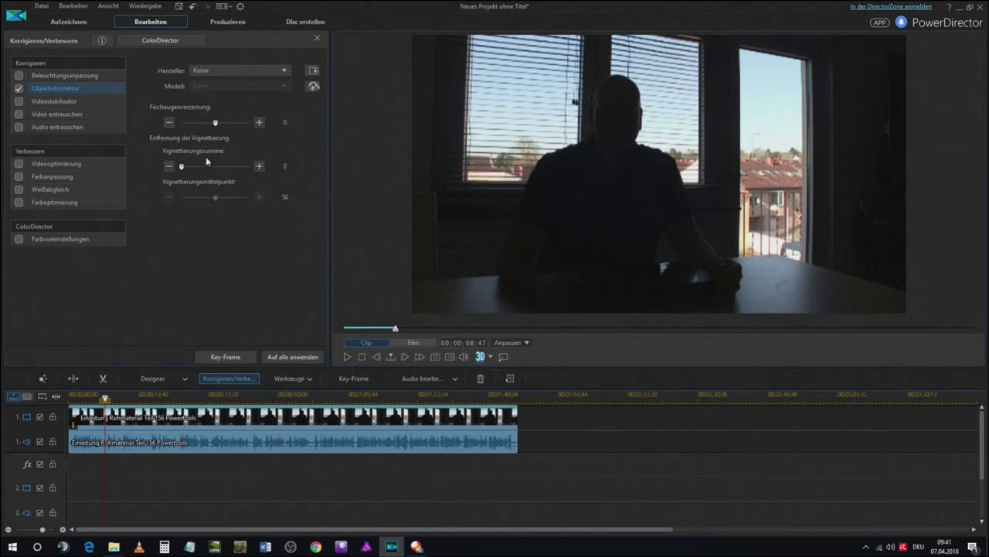
pyautogui.click(19, 89)
pyautogui.click(18, 101)
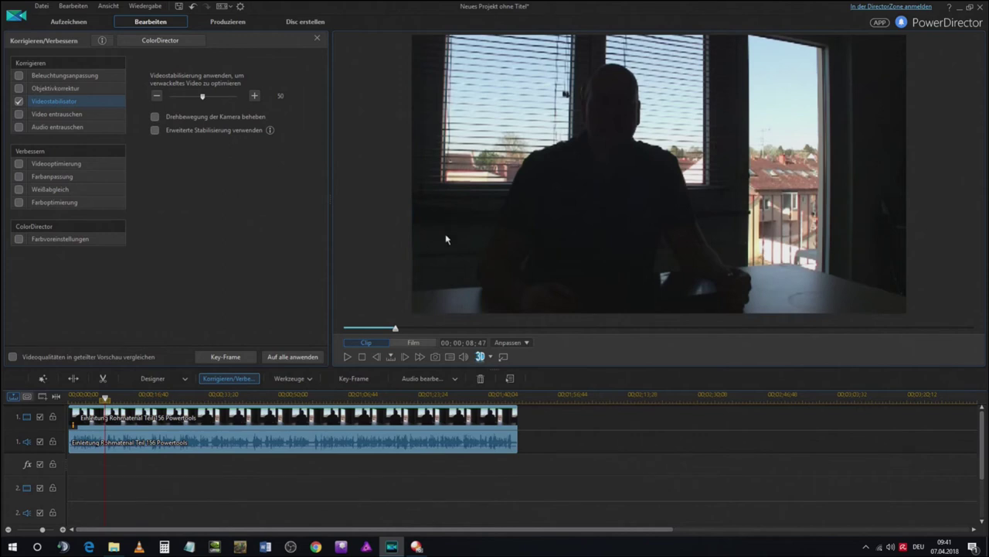
pyautogui.click(19, 101)
# Try Video entrauschen up to 100 together with Beleuchtungsanpassung, and switch both corrections off again.
pyautogui.click(19, 114)
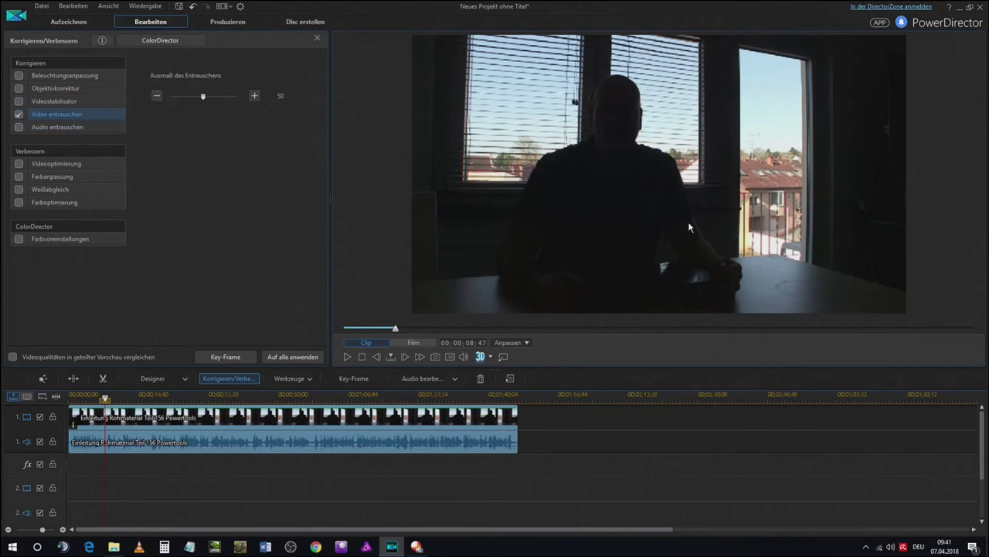
pyautogui.click(19, 75)
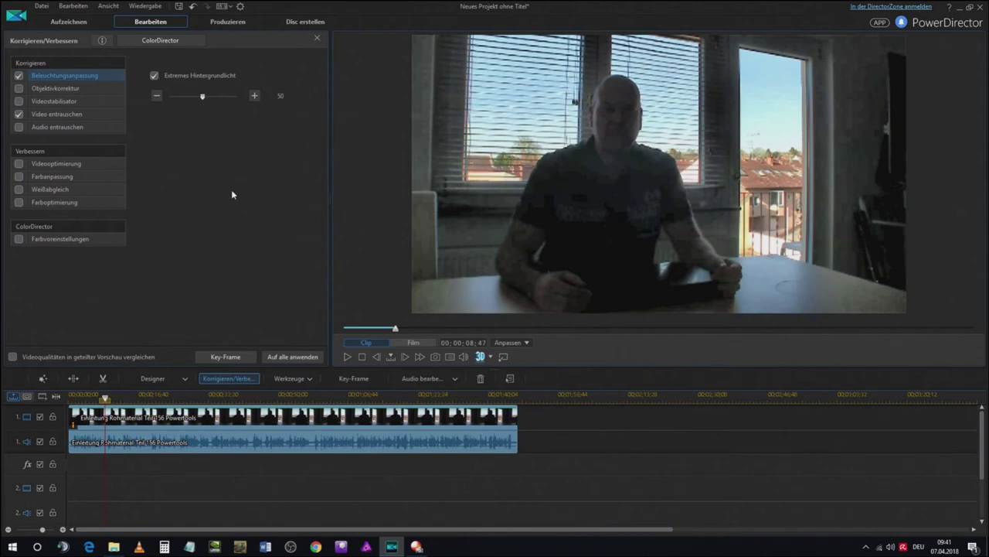
pyautogui.click(19, 114)
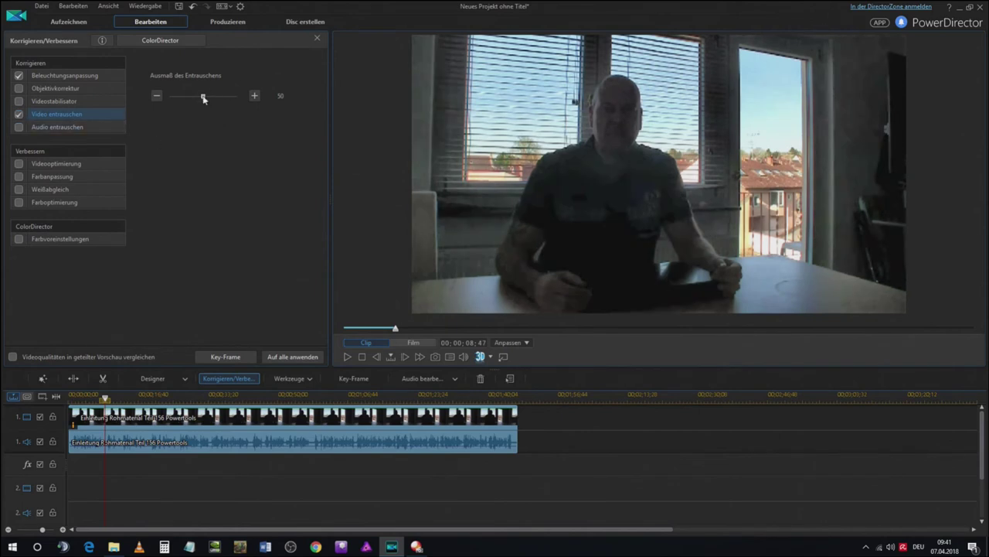
pyautogui.moveTo(203, 98); pyautogui.dragTo(237, 107)
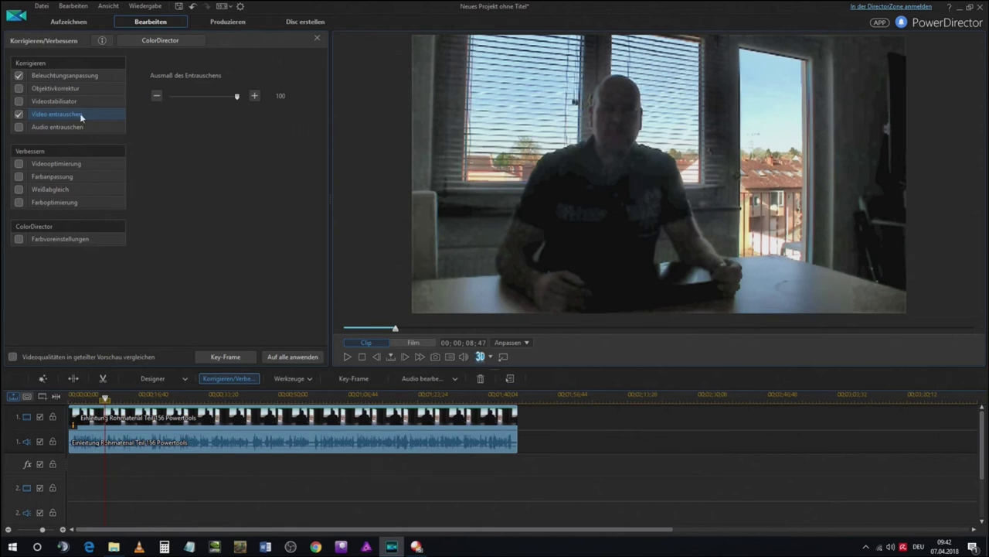
pyautogui.click(20, 115)
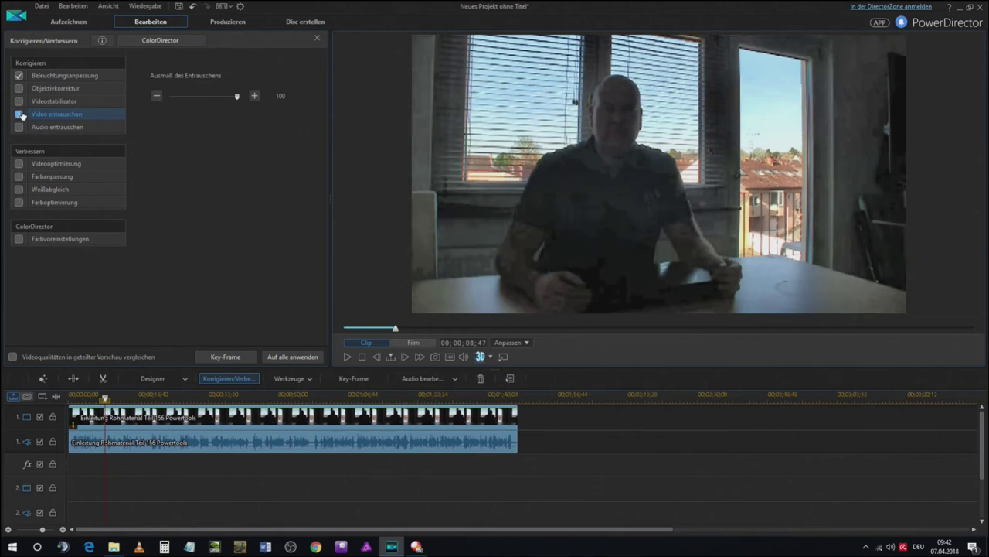
pyautogui.click(19, 76)
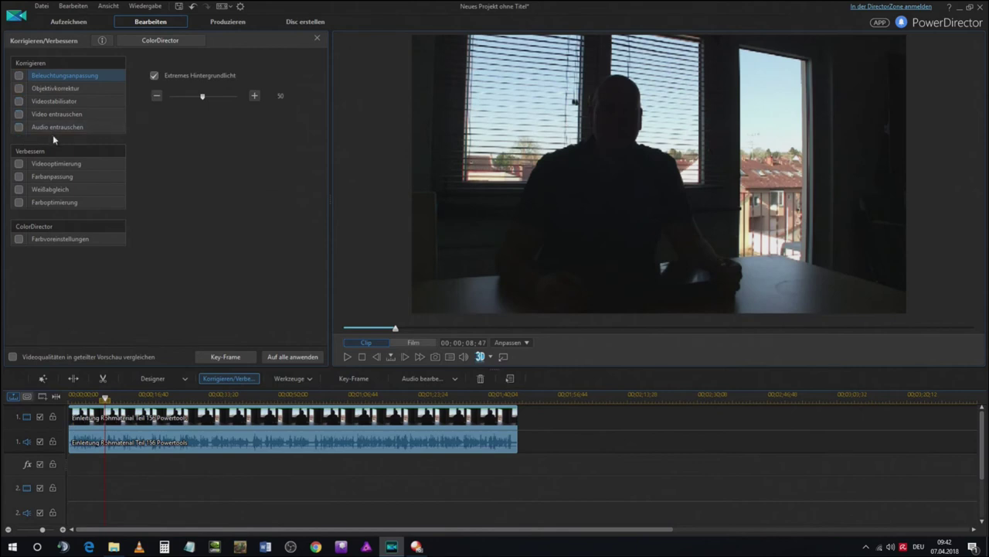
# Try Videooptimierung on the clip, reduce its level to 1, and switch it off again.
pyautogui.click(19, 165)
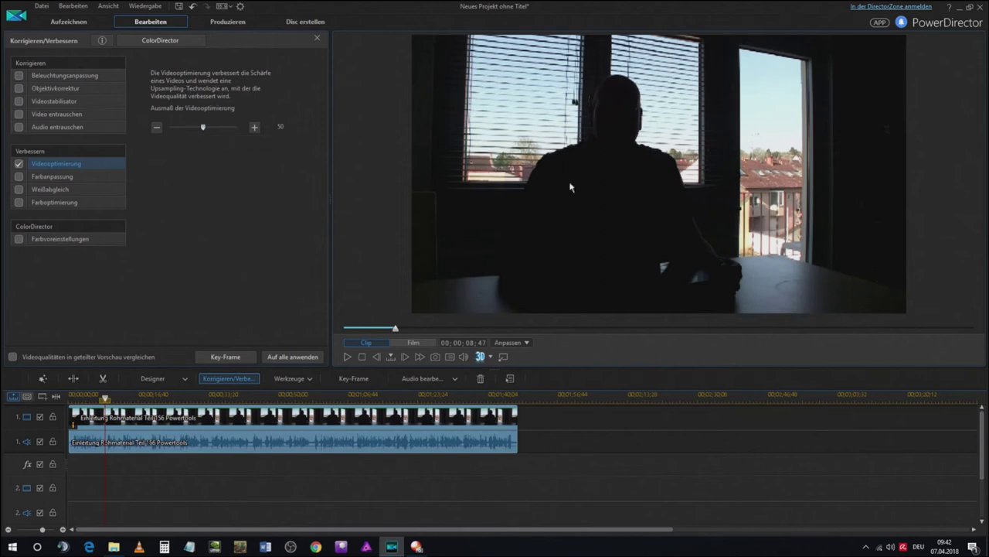
pyautogui.click(19, 165)
pyautogui.moveTo(204, 127); pyautogui.dragTo(227, 129)
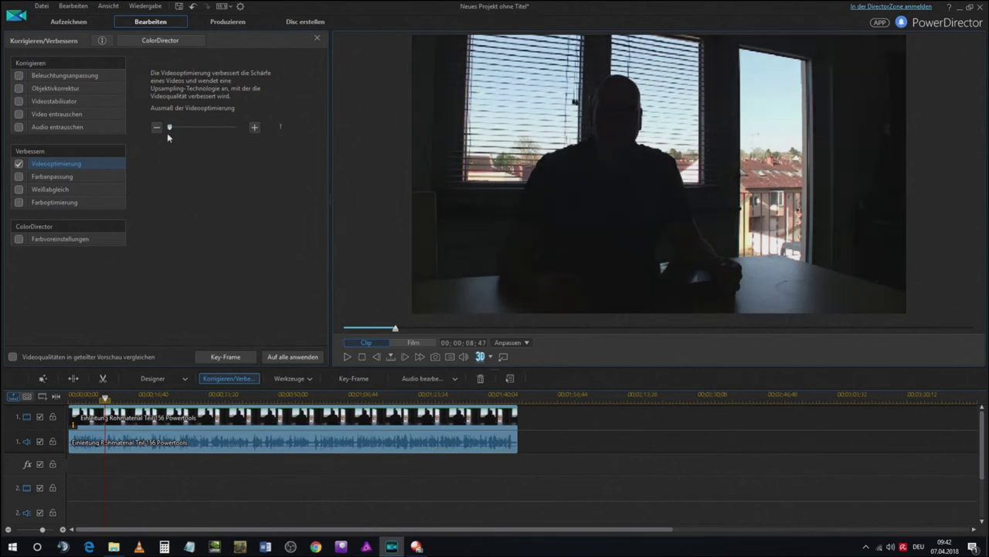
pyautogui.click(19, 165)
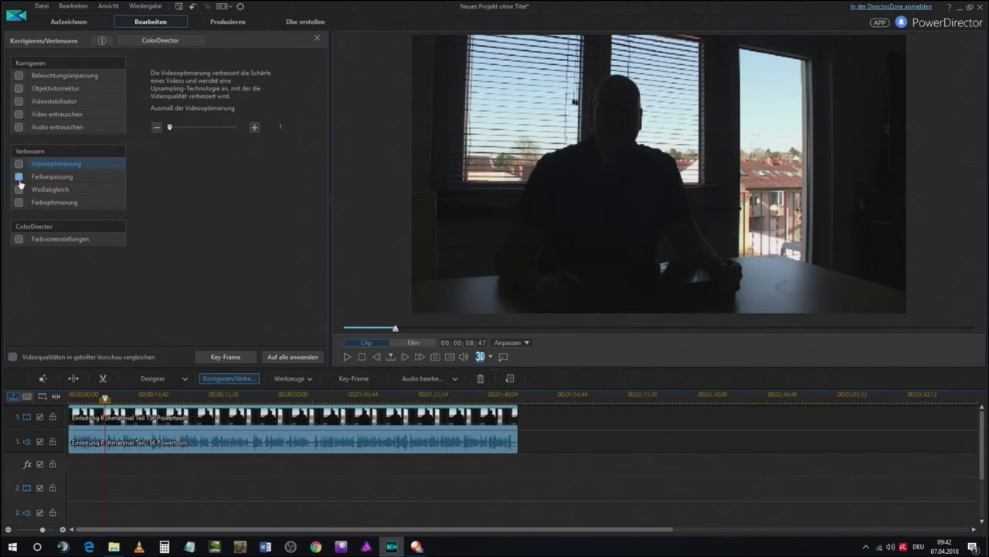
# Enable Farbanpassung with Belichtung and Helligkeit at maximum, and try a higher Kontrast before returning it to about the middle.
pyautogui.click(19, 177)
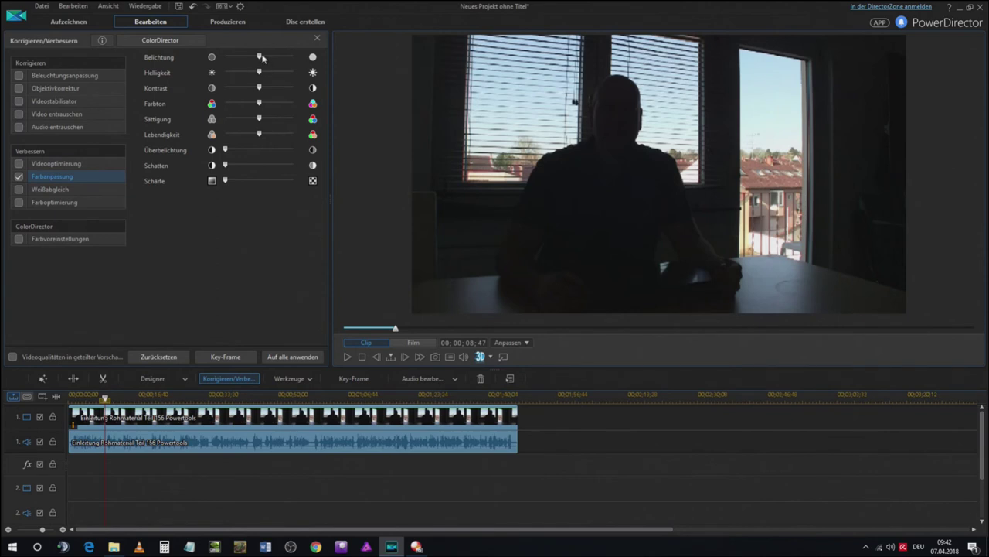
pyautogui.moveTo(262, 57); pyautogui.dragTo(295, 58)
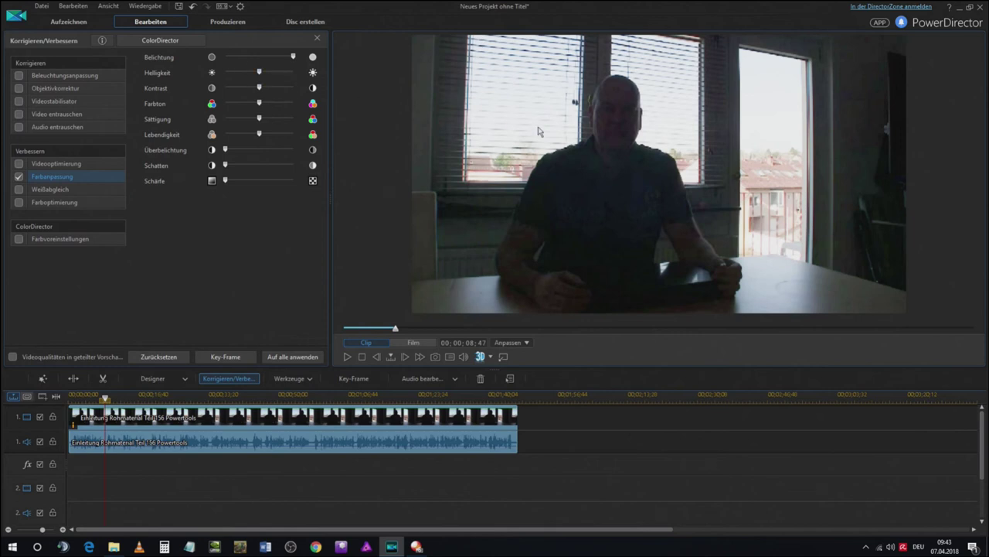
pyautogui.moveTo(258, 74); pyautogui.dragTo(293, 88)
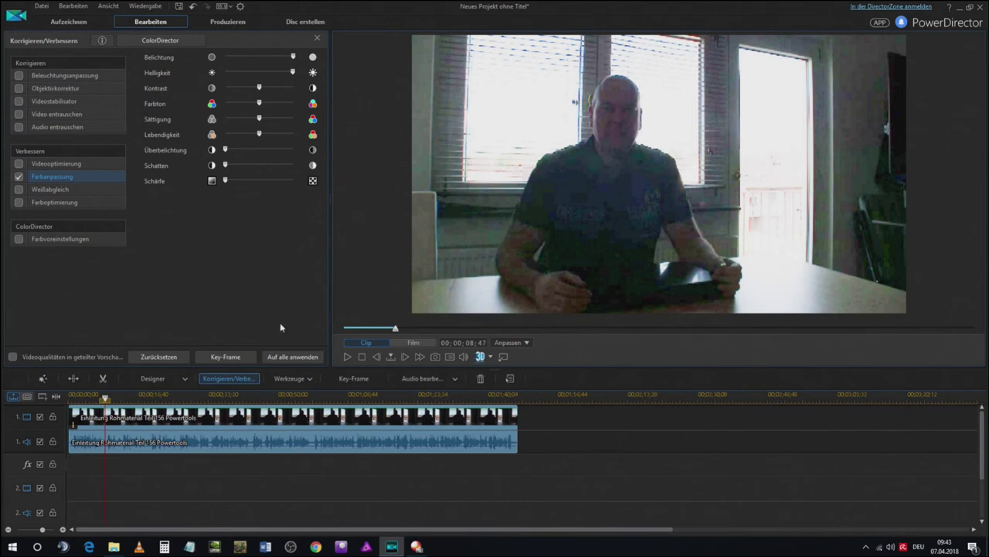
pyautogui.moveTo(262, 91); pyautogui.dragTo(289, 91)
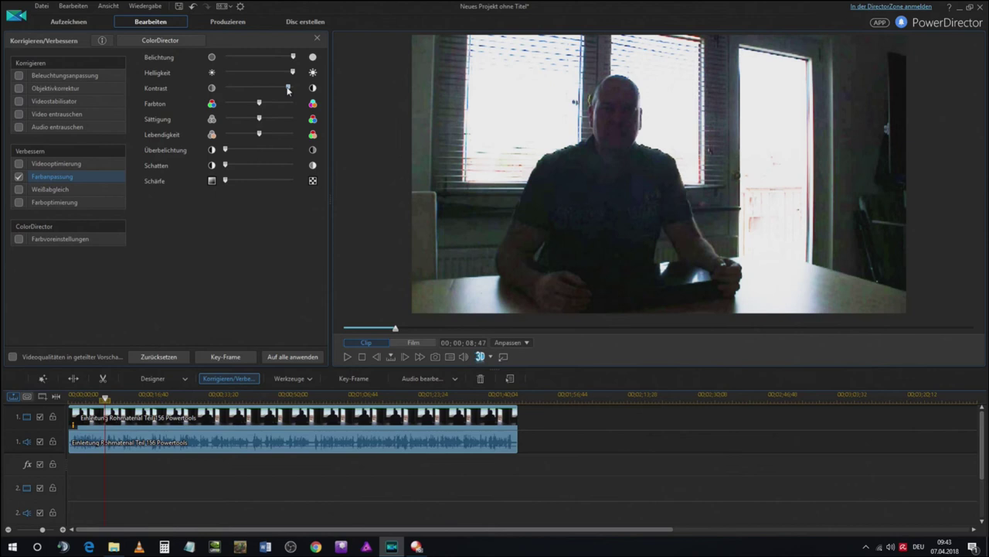
pyautogui.moveTo(288, 91); pyautogui.dragTo(260, 94)
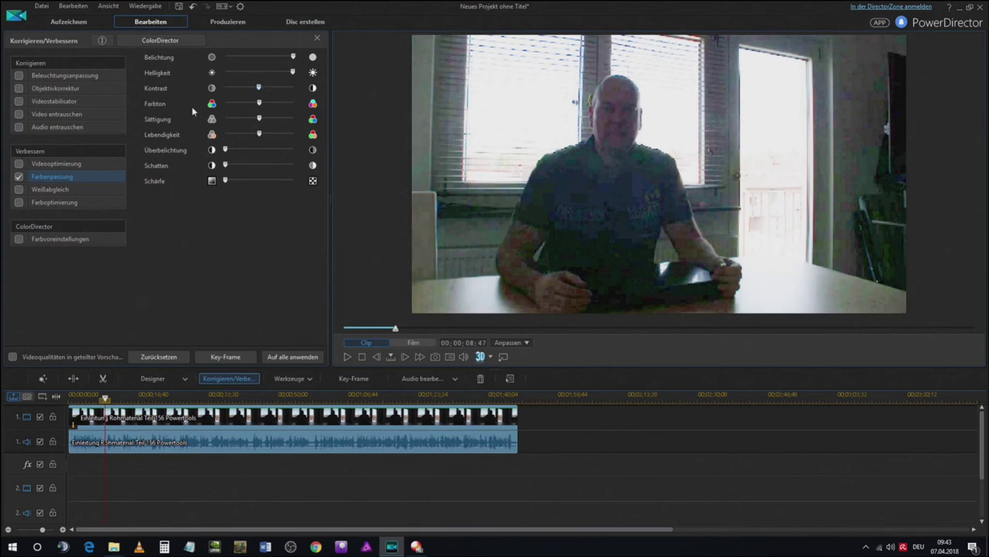
# Try different Sättigung and Lebendigkeit levels in Farbanpassung, and raise Schatten to maximum.
pyautogui.click(293, 122)
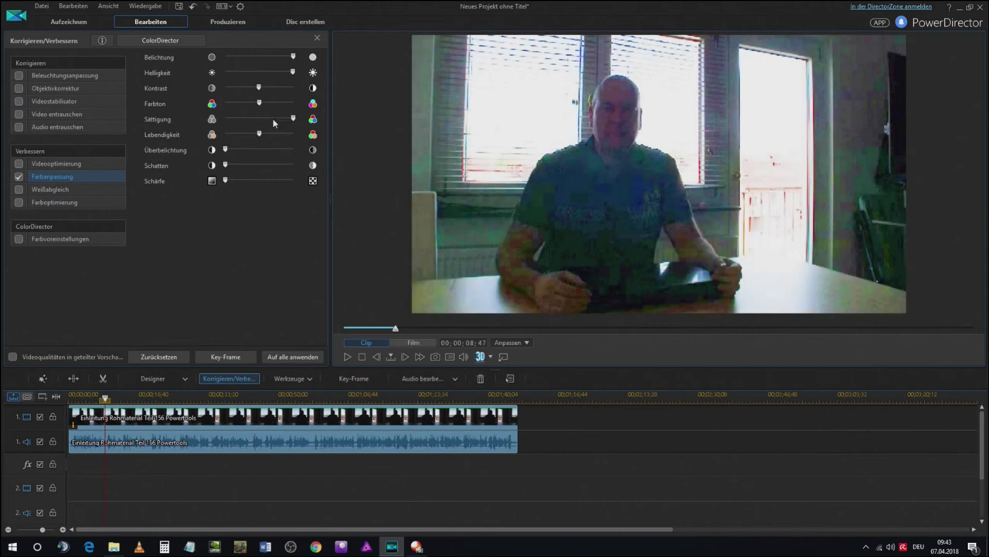
pyautogui.moveTo(293, 122); pyautogui.dragTo(238, 121)
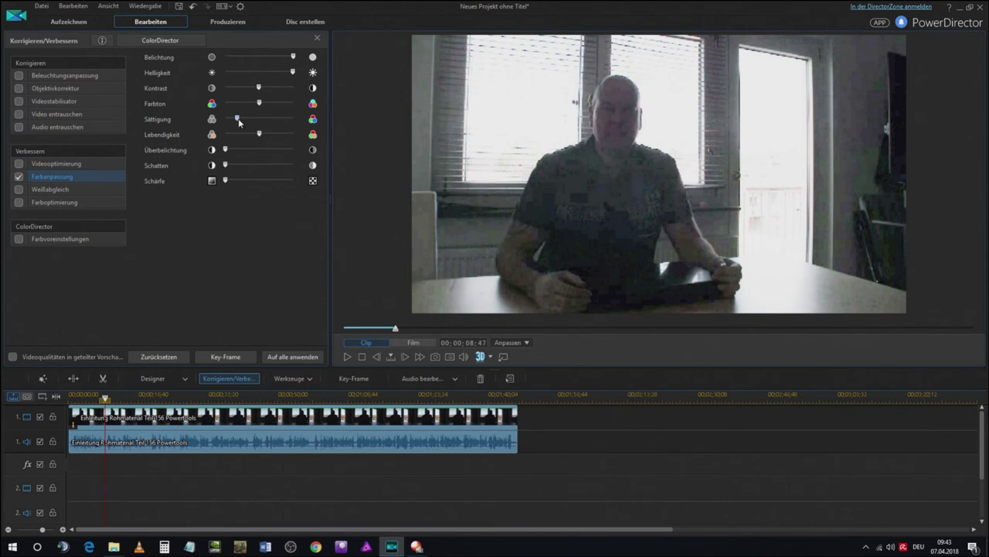
pyautogui.moveTo(262, 135)
pyautogui.mouseDown()
pyautogui.moveTo(293, 137)
pyautogui.moveTo(229, 134)
pyautogui.moveTo(262, 136)
pyautogui.moveTo(252, 135)
pyautogui.moveTo(266, 152)
pyautogui.mouseUp()
pyautogui.moveTo(293, 151); pyautogui.dragTo(260, 177)
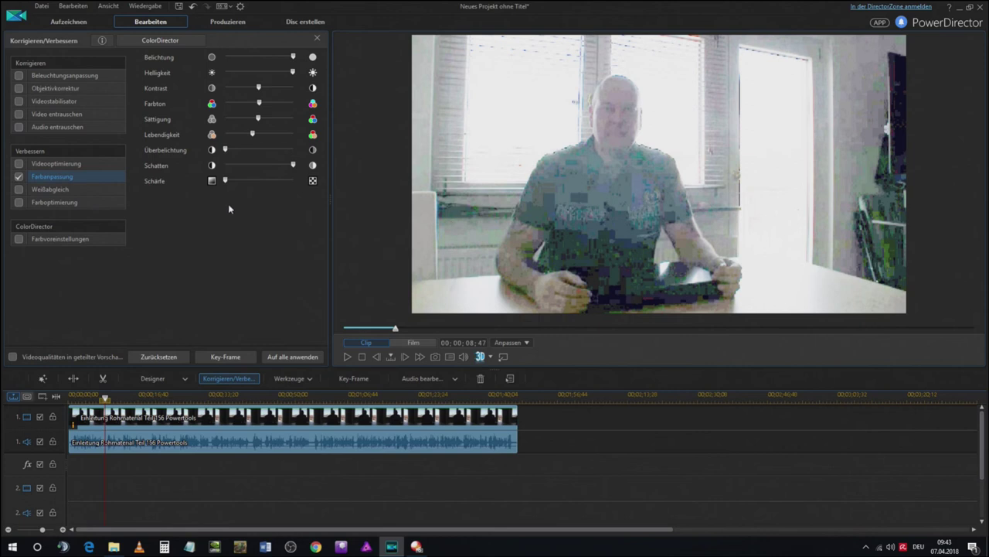
# Reset all Farbanpassung values and switch the colour adjustment off.
pyautogui.click(170, 357)
pyautogui.click(18, 176)
# Enable Weißabgleich, try colder and warmer Farbtemperatur values, and return the Farbtemperatur to 50.
pyautogui.click(19, 190)
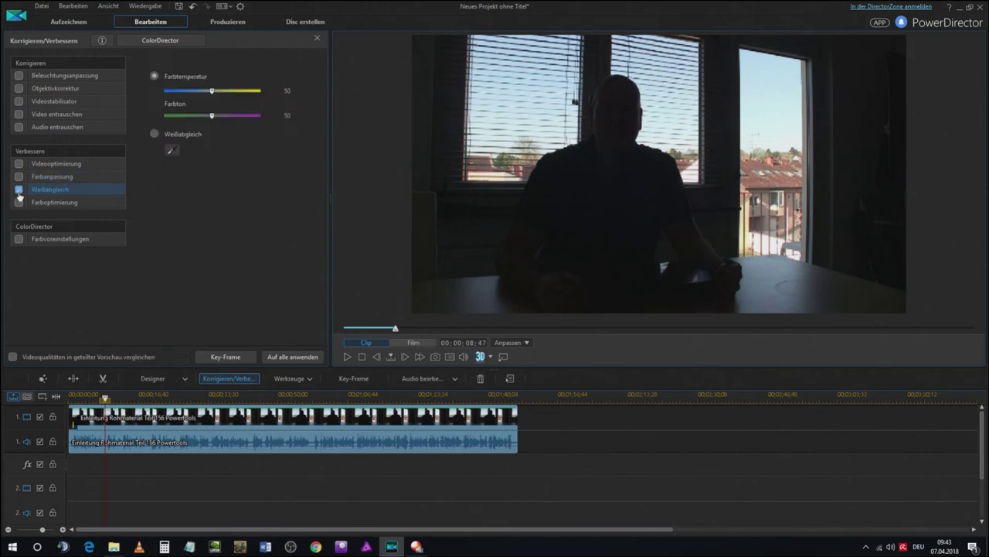
pyautogui.click(19, 194)
pyautogui.moveTo(214, 92); pyautogui.dragTo(152, 94)
pyautogui.moveTo(165, 92); pyautogui.dragTo(217, 103)
pyautogui.moveTo(214, 102); pyautogui.dragTo(215, 101)
pyautogui.click(302, 93)
pyautogui.click(302, 93)
pyautogui.click(303, 94)
pyautogui.click(302, 90)
pyautogui.click(303, 90)
# Try shifting the Weißabgleich Farbton, return it to 50, and switch Weißabgleich off.
pyautogui.moveTo(213, 117)
pyautogui.mouseDown()
pyautogui.moveTo(177, 130)
pyautogui.moveTo(259, 126)
pyautogui.moveTo(212, 122)
pyautogui.mouseUp()
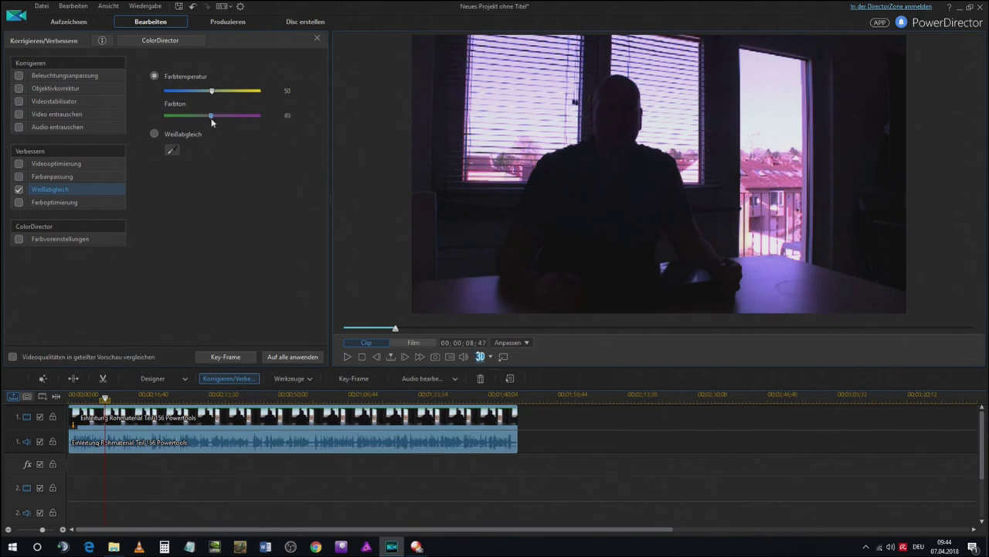
pyautogui.click(301, 113)
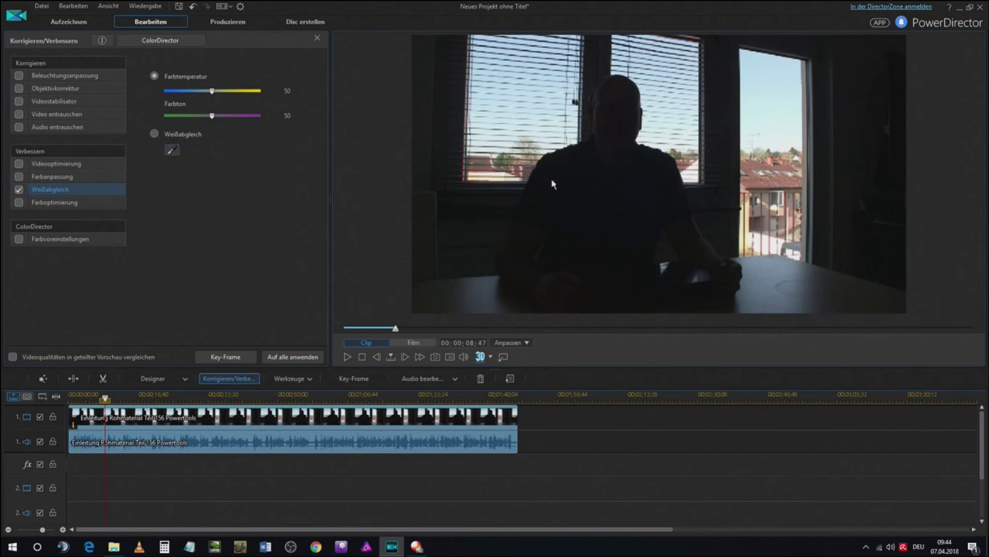
pyautogui.click(19, 189)
# Try Farboptimierung at levels of 11 and about 53, and return it to 50 with the effect switched off.
pyautogui.click(19, 203)
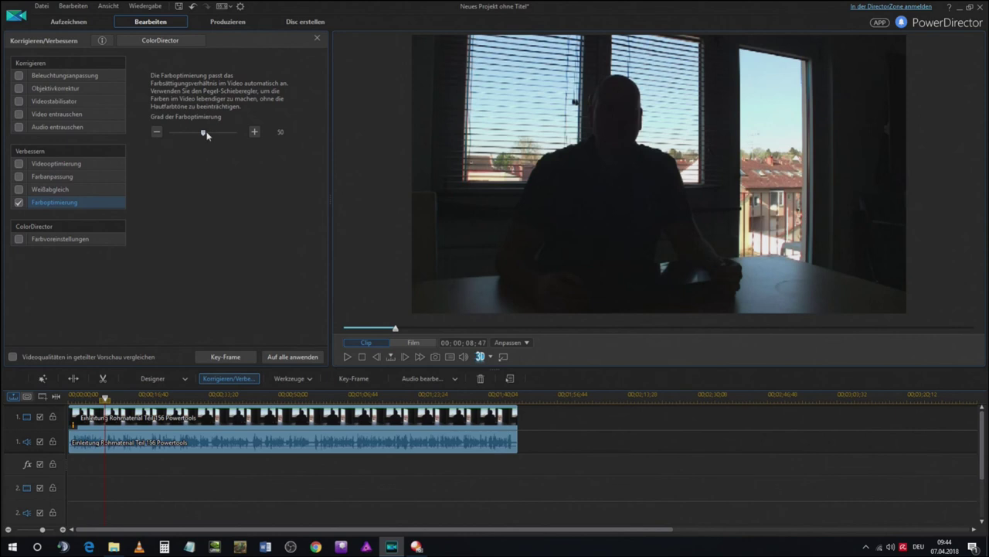
pyautogui.moveTo(203, 132); pyautogui.dragTo(176, 147)
pyautogui.click(20, 205)
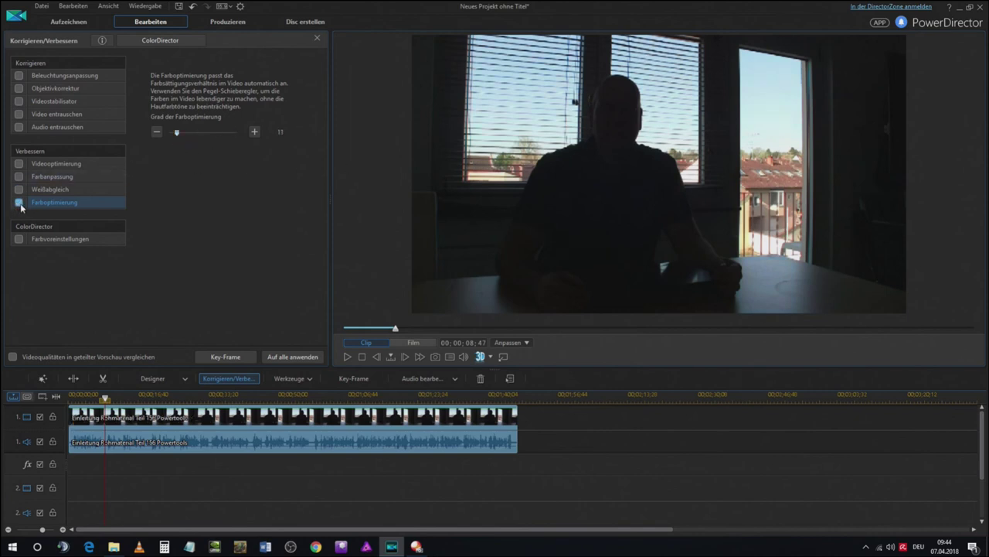
pyautogui.click(20, 204)
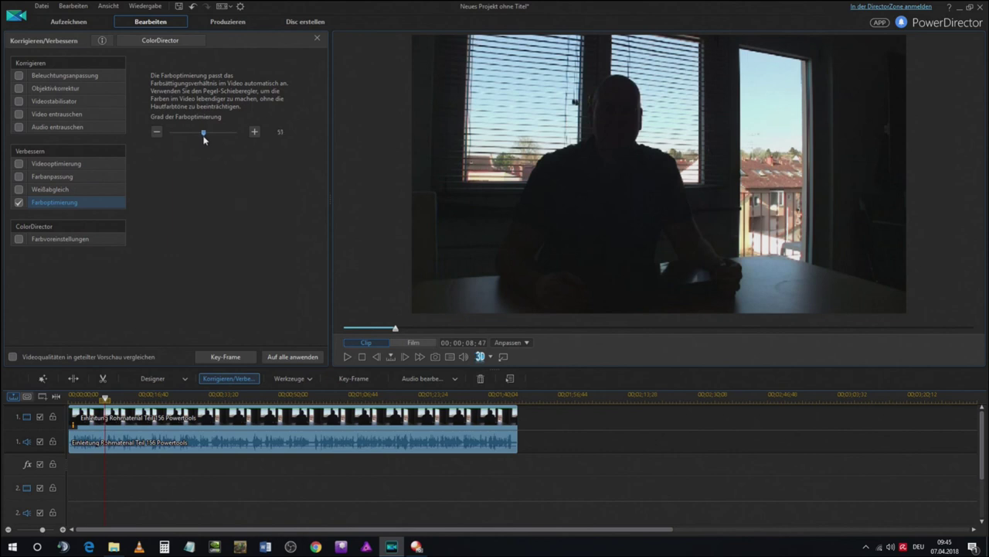
pyautogui.hotkey('ctrl', 'z')
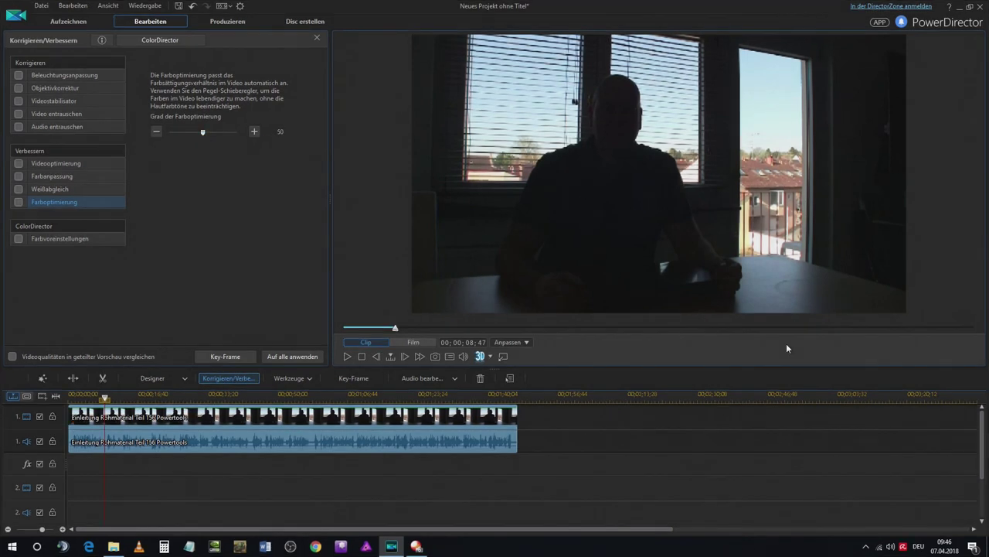